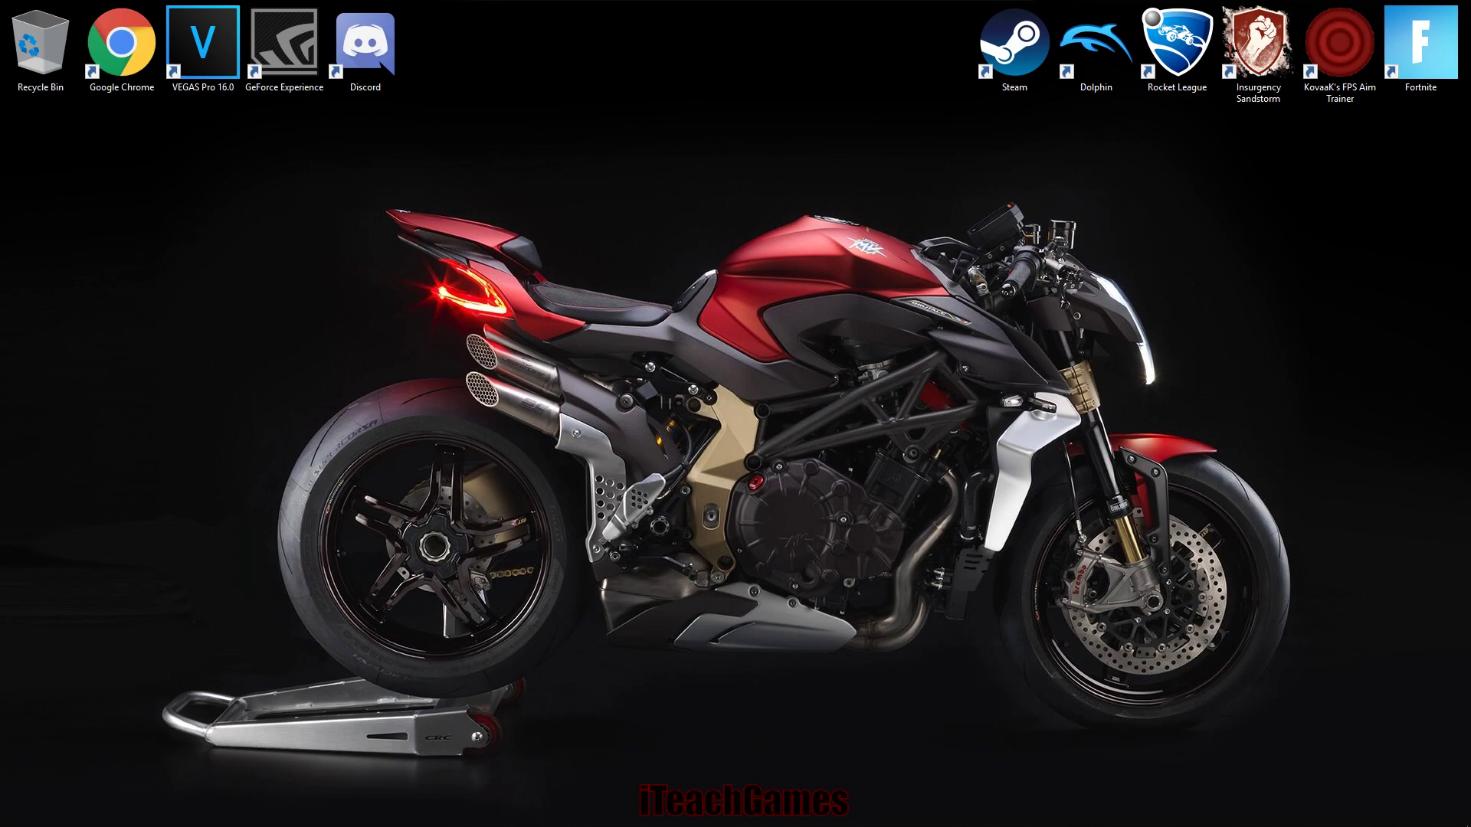
# Step: Search for 'sound', open the Sound control panel and select the Headphones playback device
pyautogui.moveTo(56, 822)
pyautogui.click(56, 812)
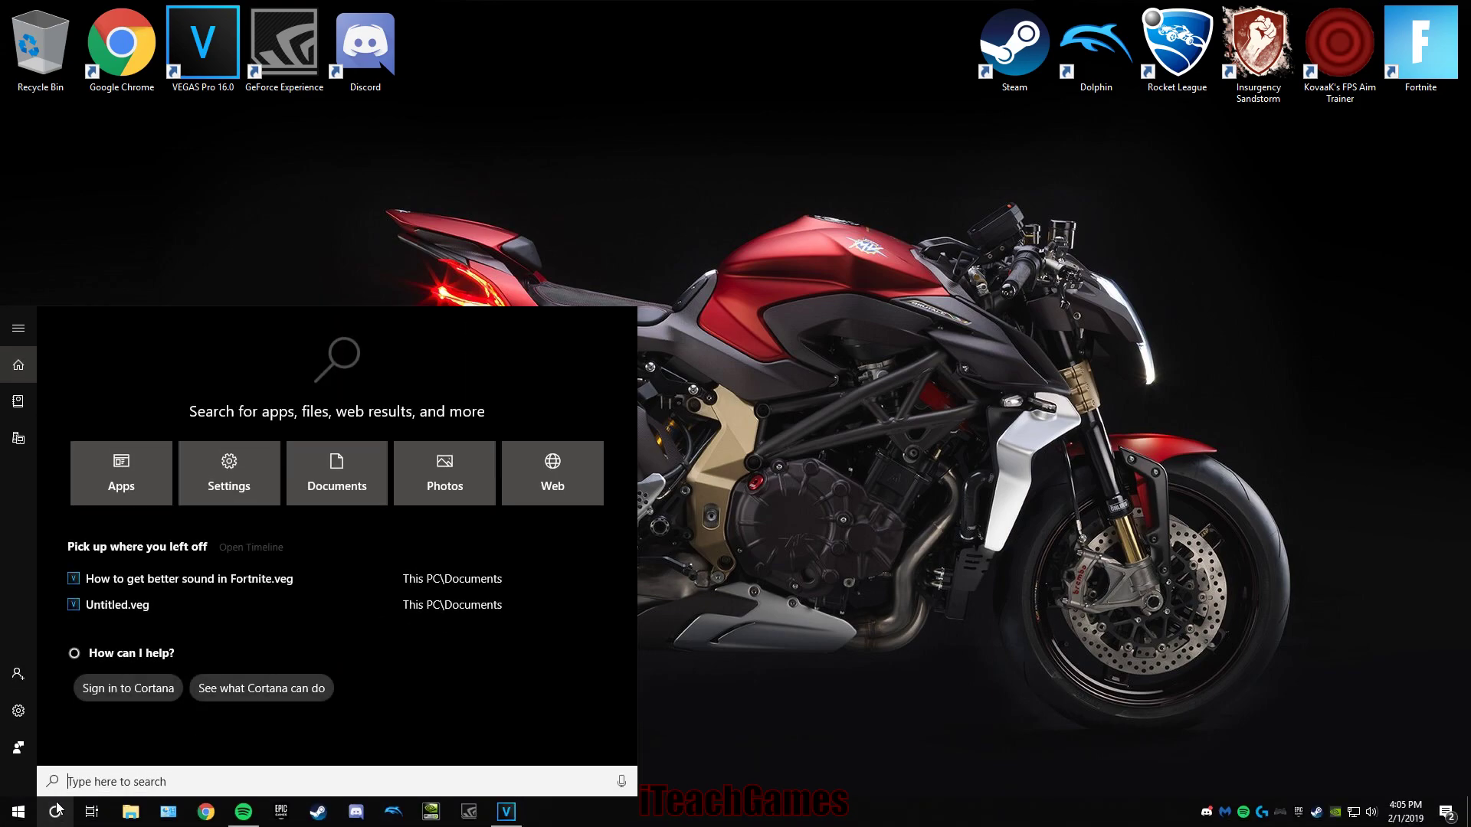
pyautogui.write('sou')
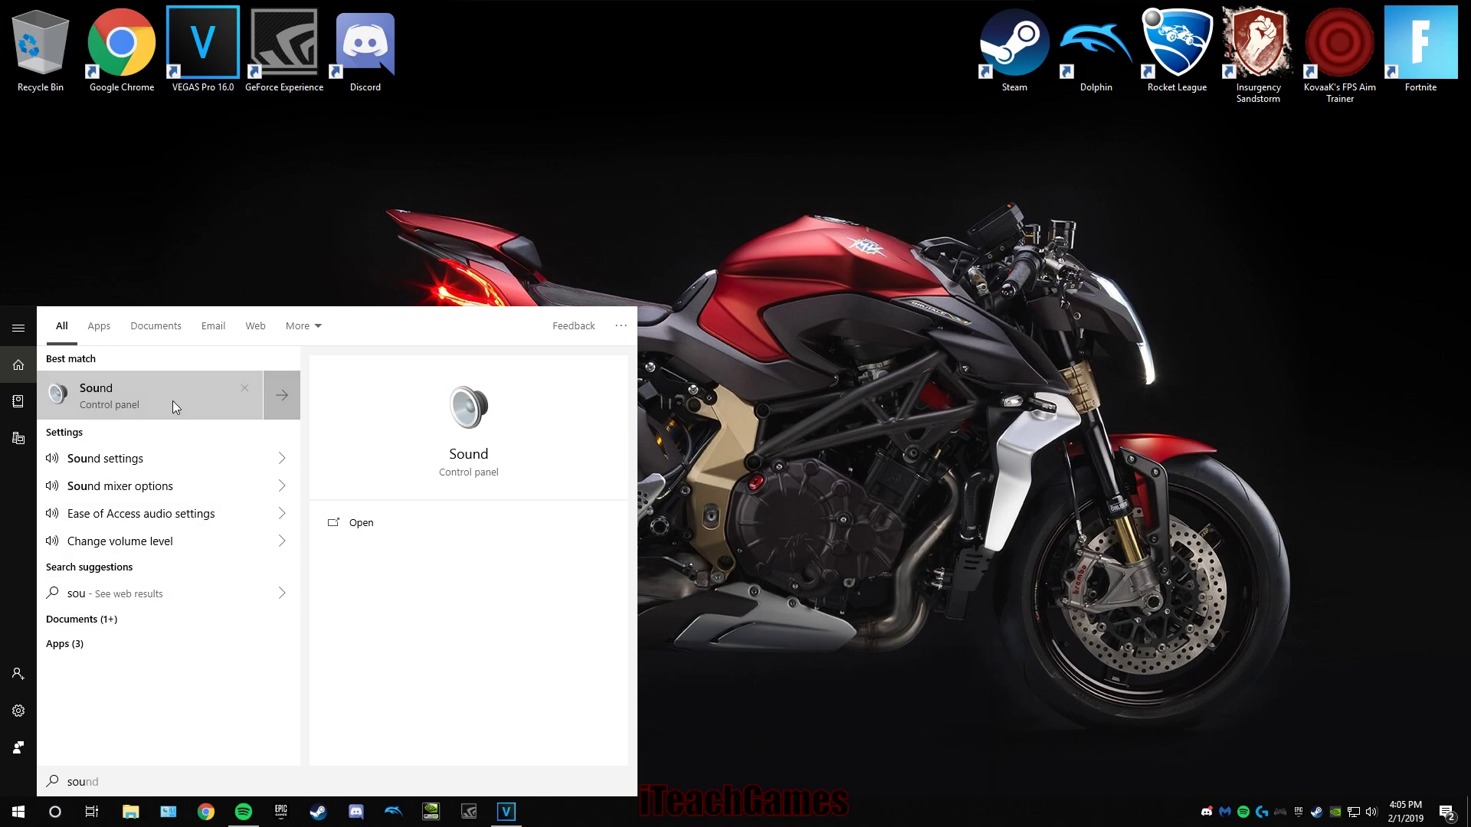
pyautogui.click(173, 406)
pyautogui.click(309, 317)
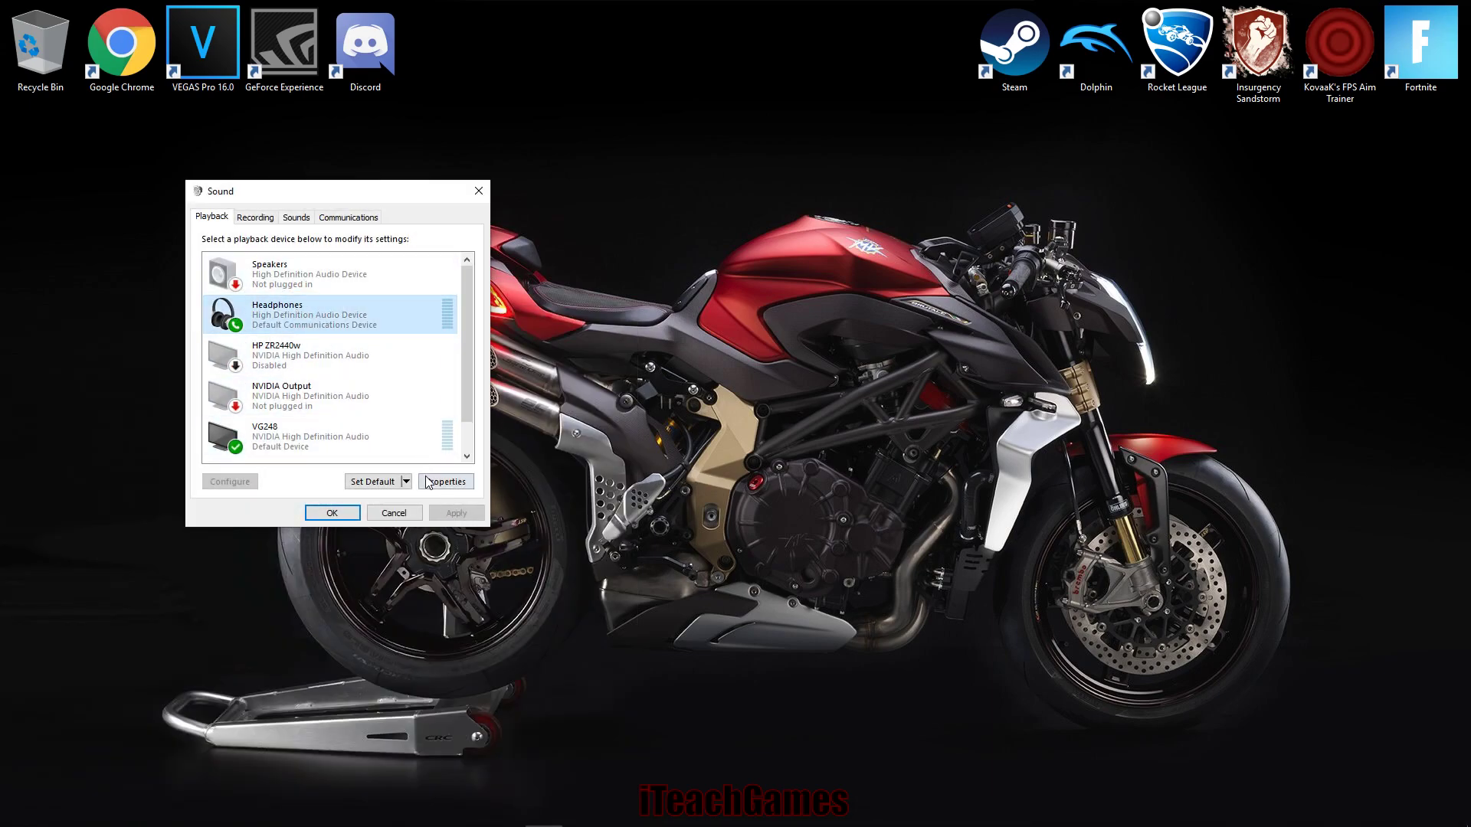
# Step: Set the Headphones spatial sound format to Windows Sonic for Headphones with 7.1 virtual surround
pyautogui.click(427, 481)
pyautogui.click(432, 278)
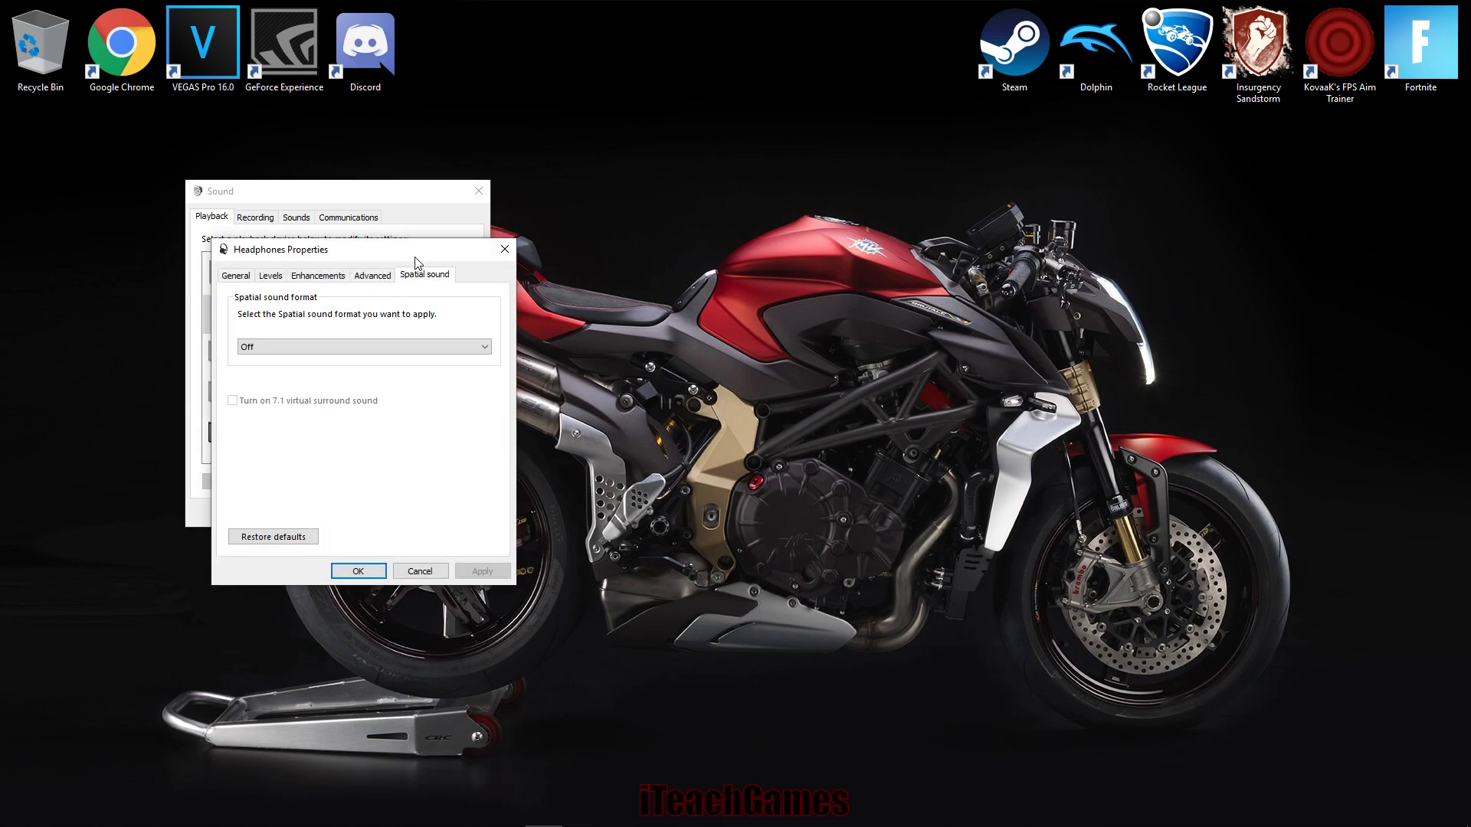
pyautogui.click(384, 352)
pyautogui.click(391, 377)
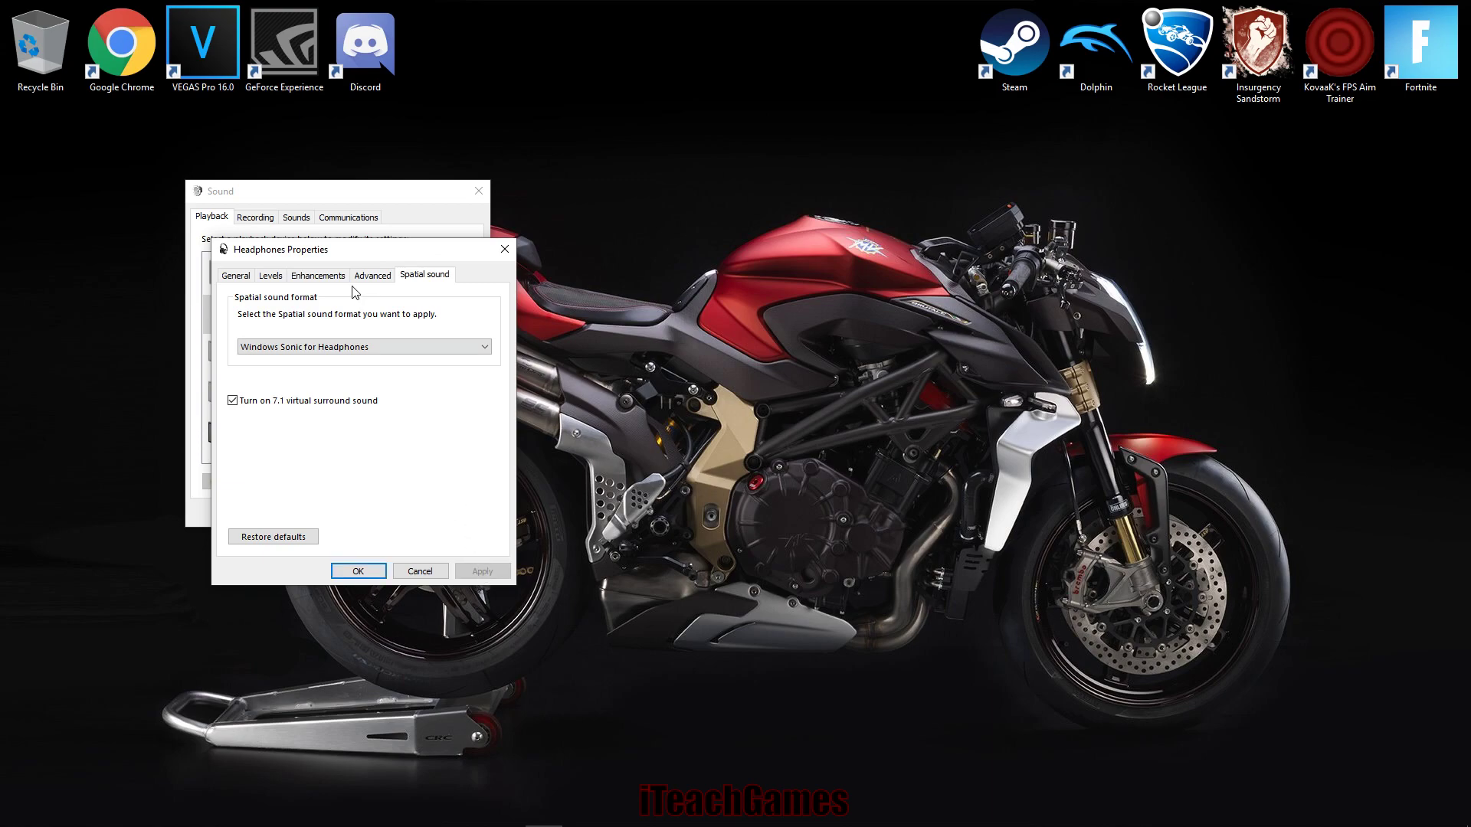
pyautogui.click(314, 283)
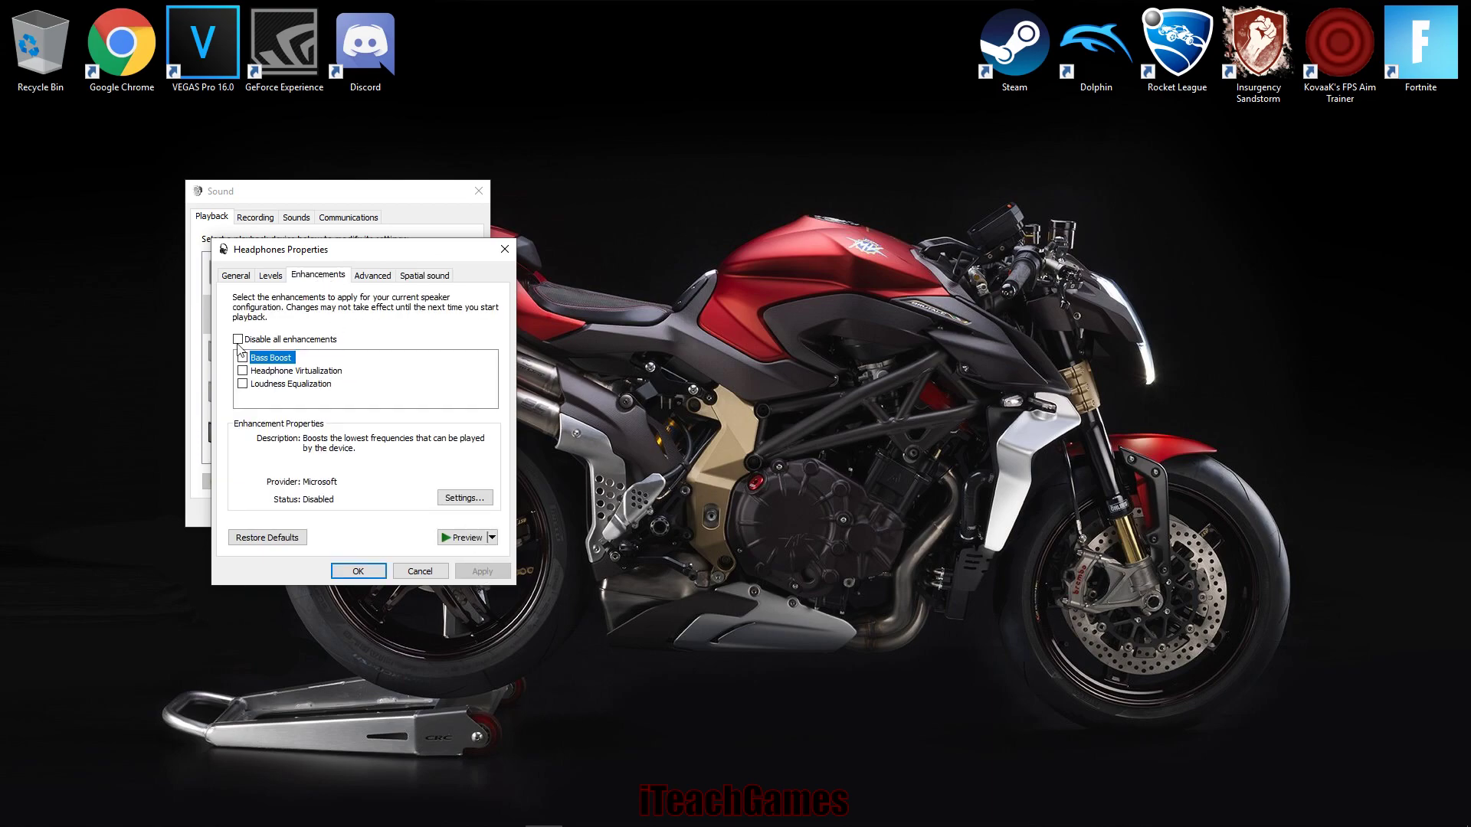
# Step: Turn on Headphone Virtualization and confirm its Studio setting
pyautogui.click(321, 373)
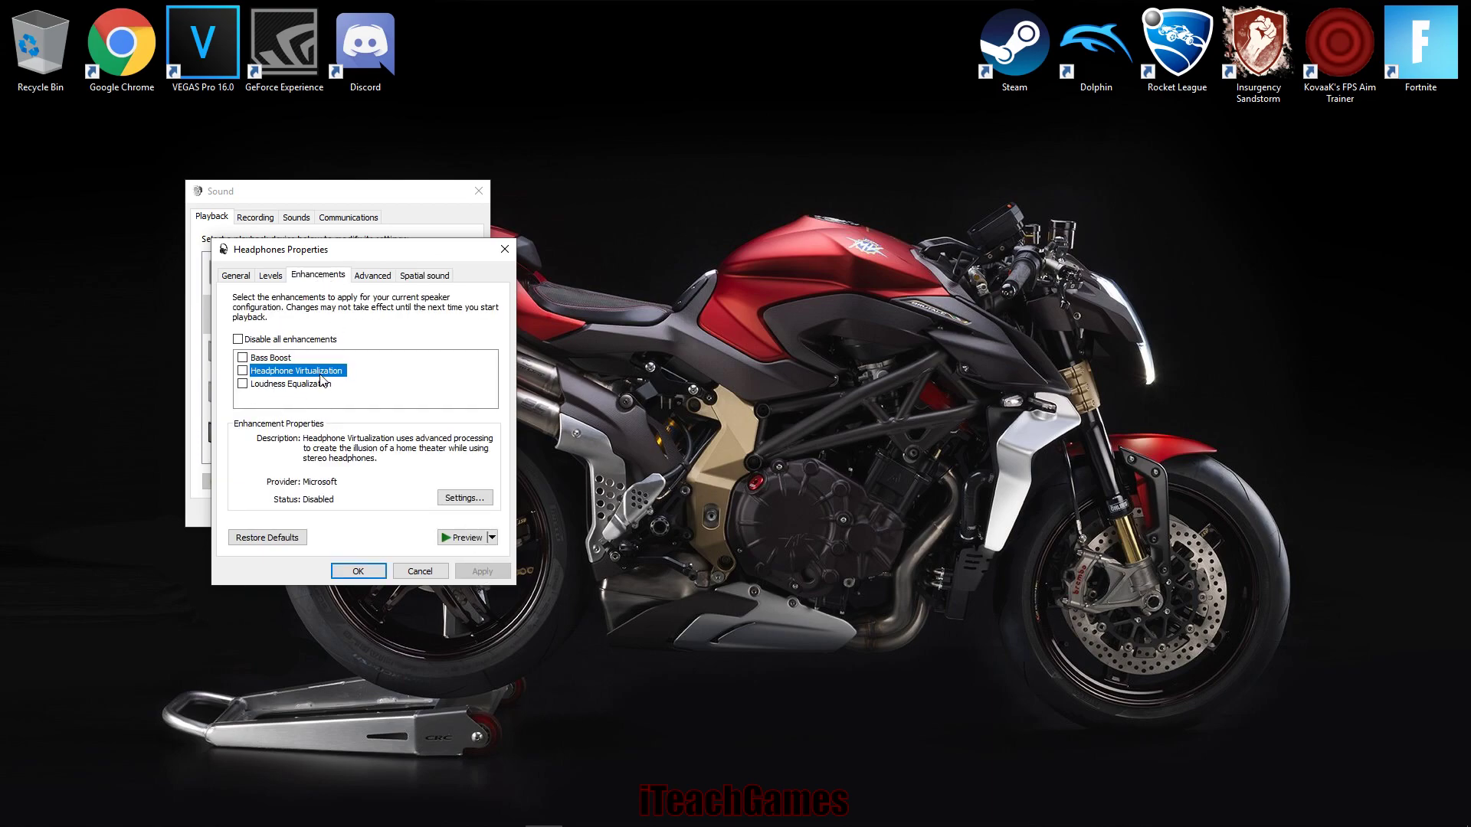
pyautogui.click(468, 500)
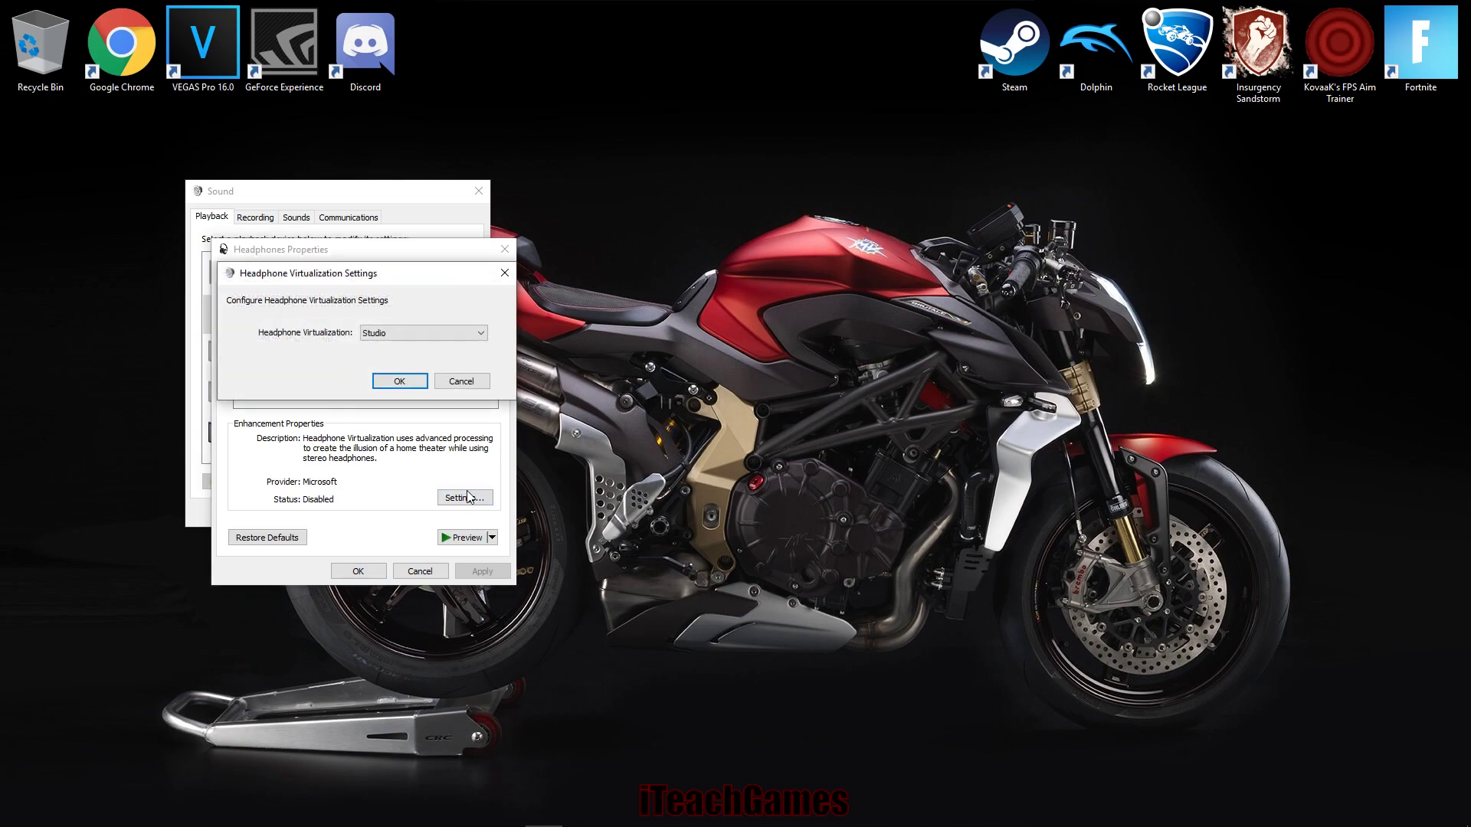
pyautogui.click(396, 382)
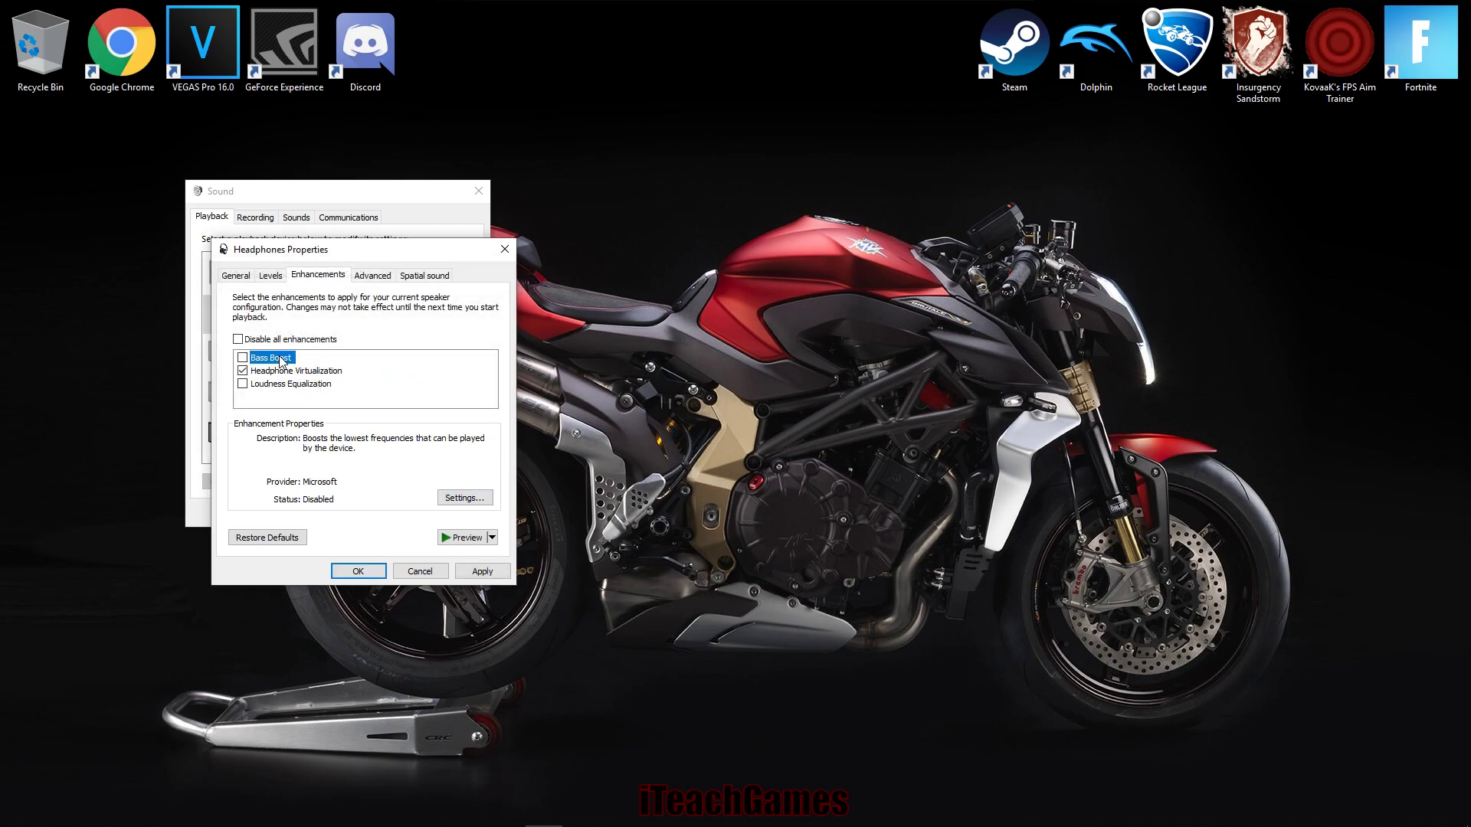
# Step: Review the Bass Boost settings without changes, leaving Headphone Virtualization selected
pyautogui.click(475, 499)
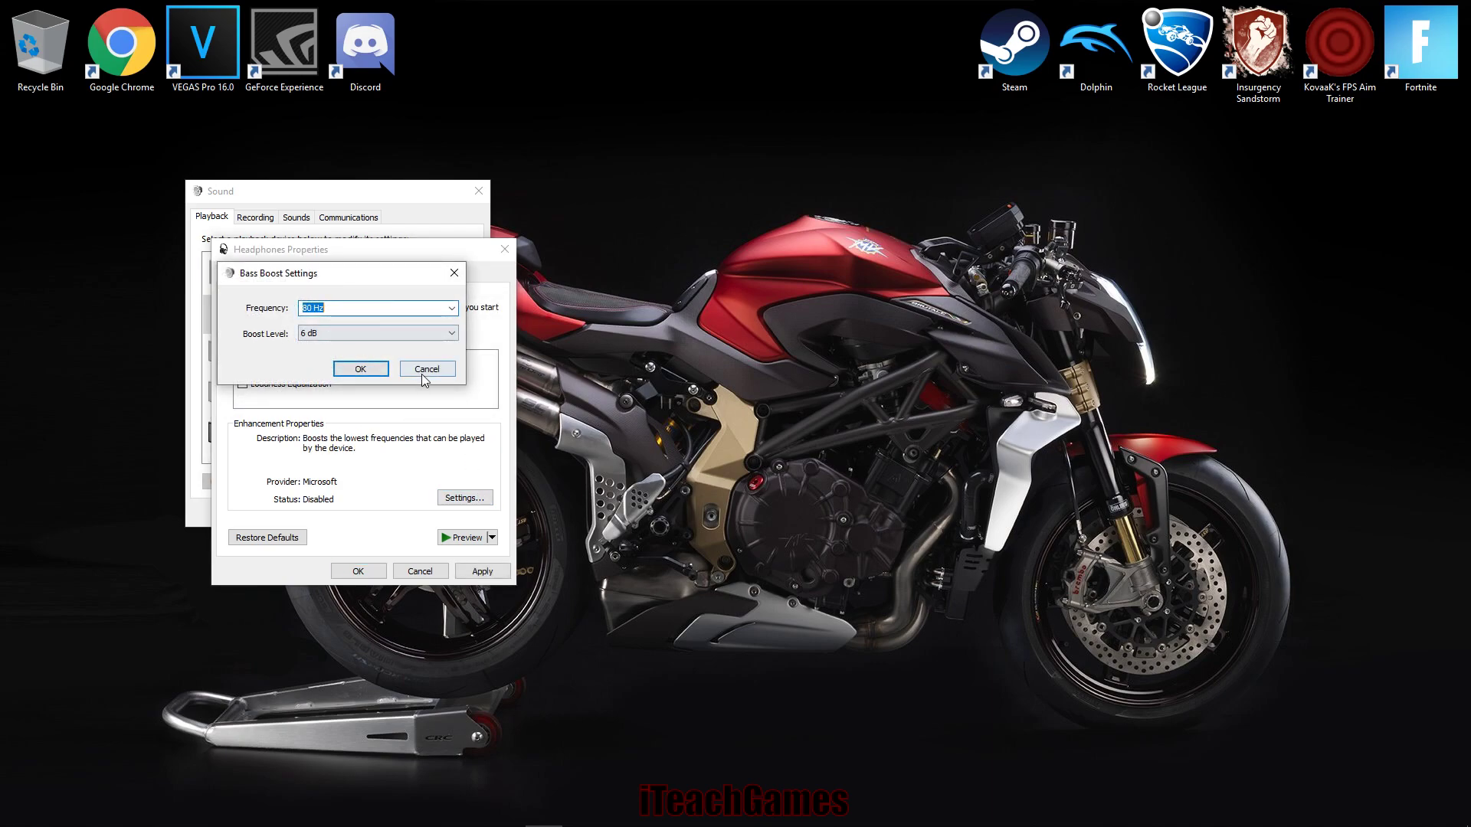
pyautogui.click(425, 374)
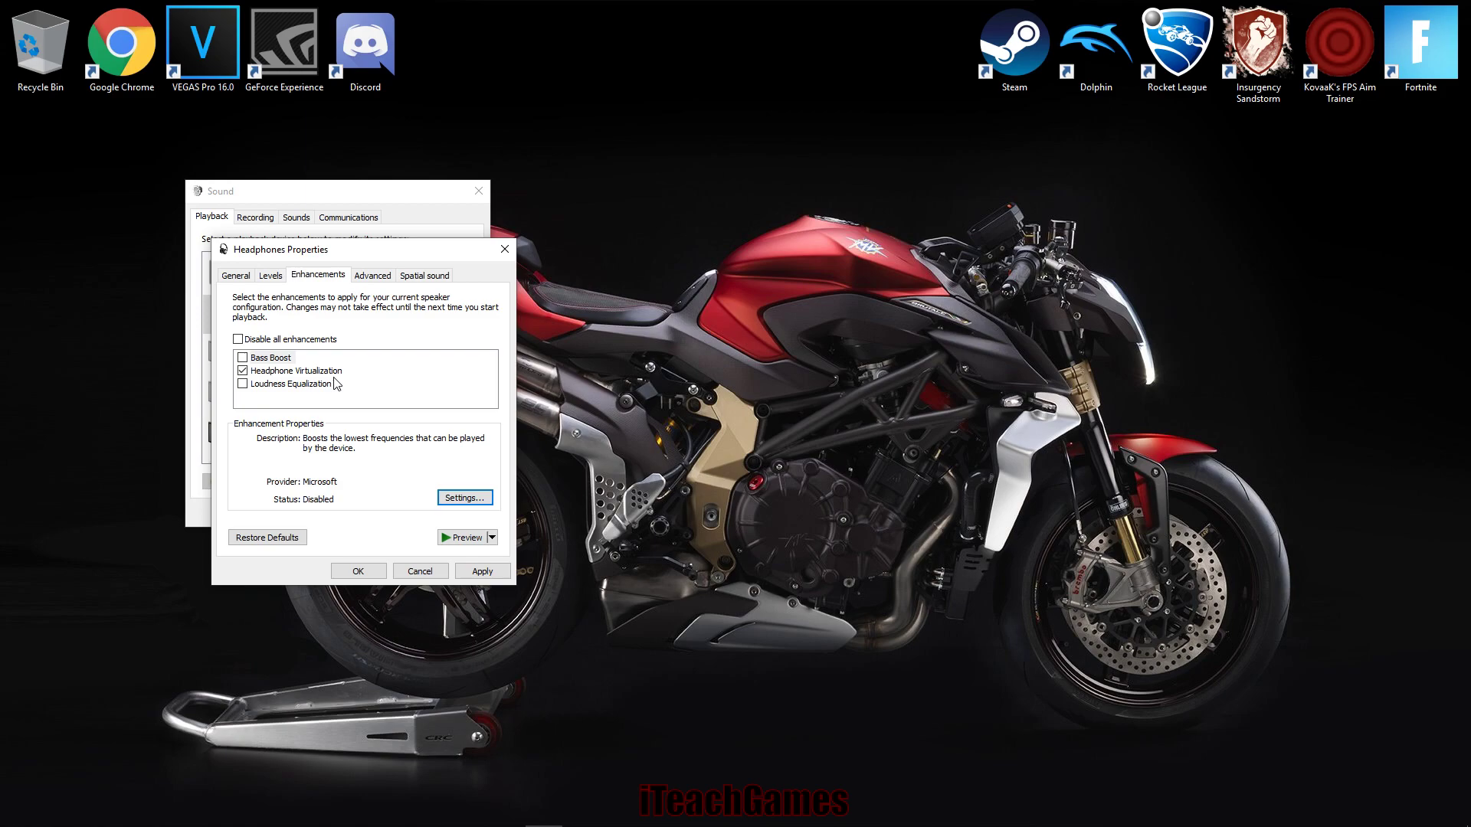
pyautogui.click(329, 374)
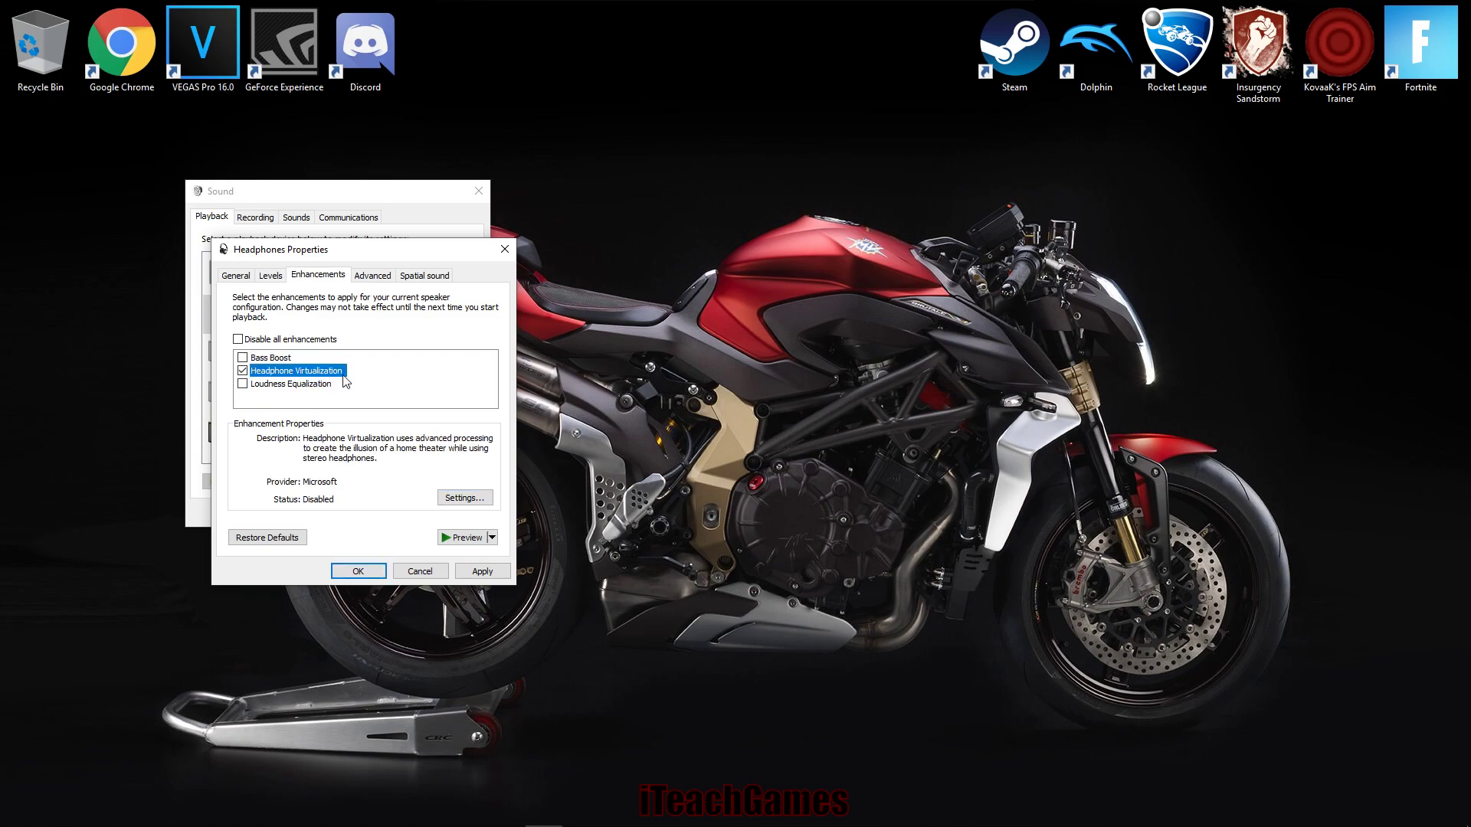